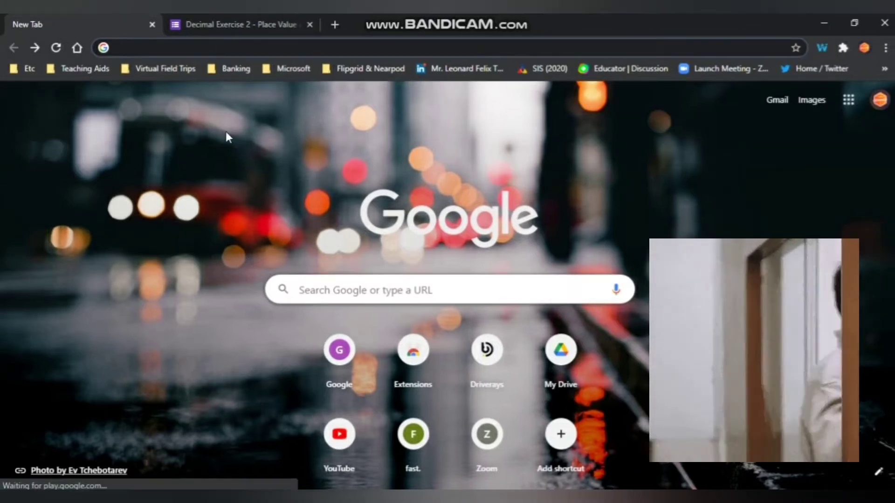
Find Google Workspace Marketplace through a web search and search it for Quilgo - Timer & Proctoring
{"action": "left_click", "coordinate": [139, 46]}
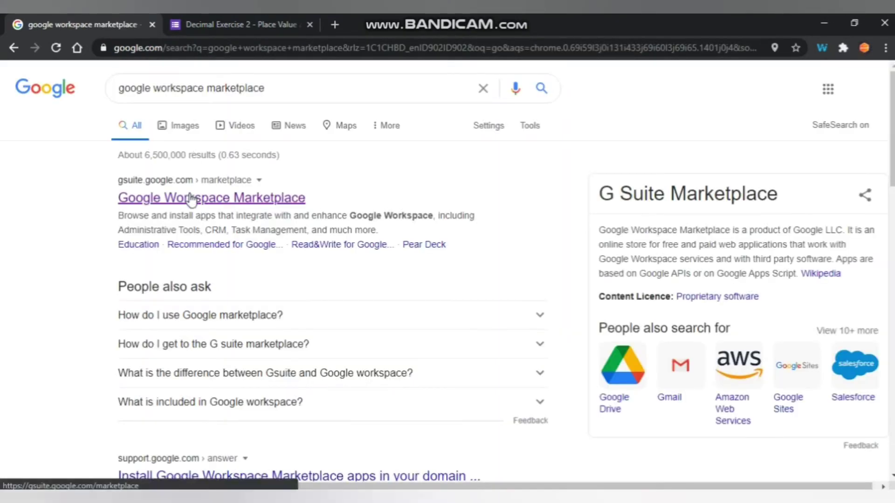
{"action": "left_click", "coordinate": [190, 198]}
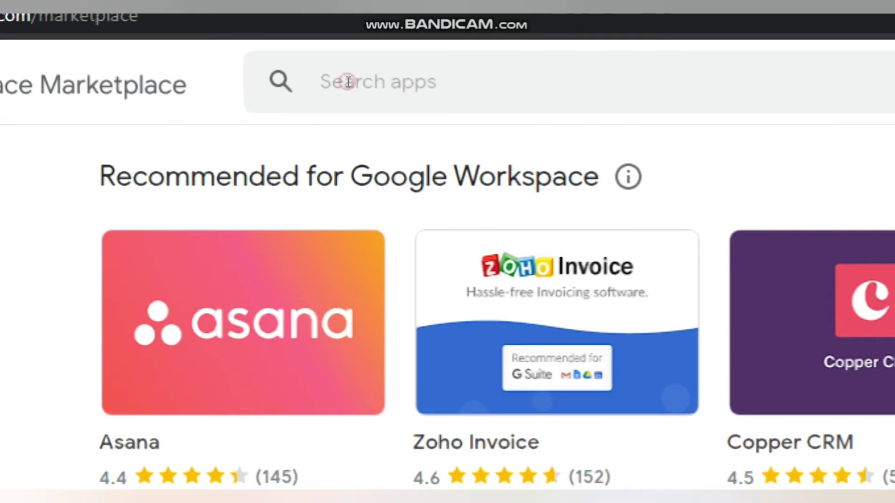
{"action": "left_click", "coordinate": [348, 81]}
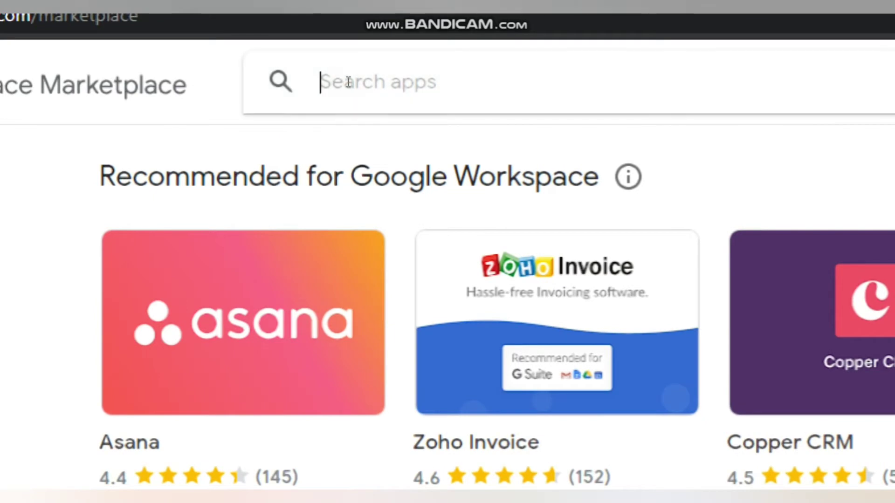
{"action": "type", "text": "qu"}
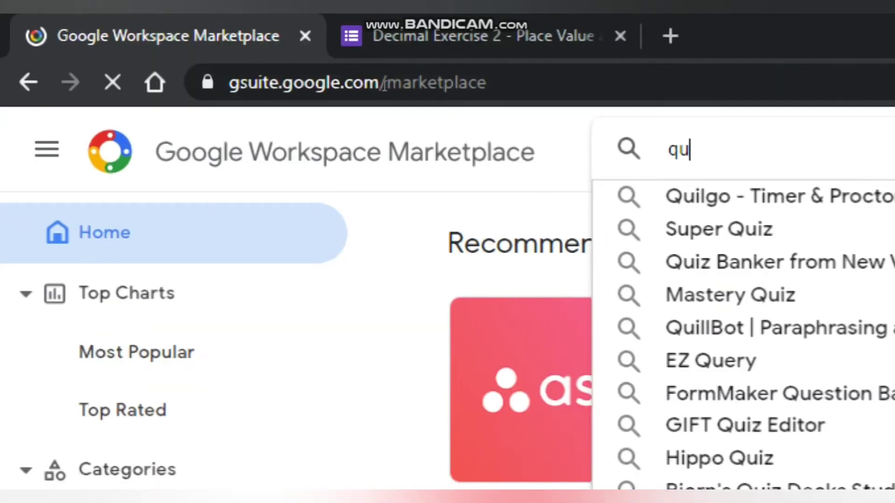
{"action": "key", "text": "Down"}
{"action": "key", "text": "Return"}
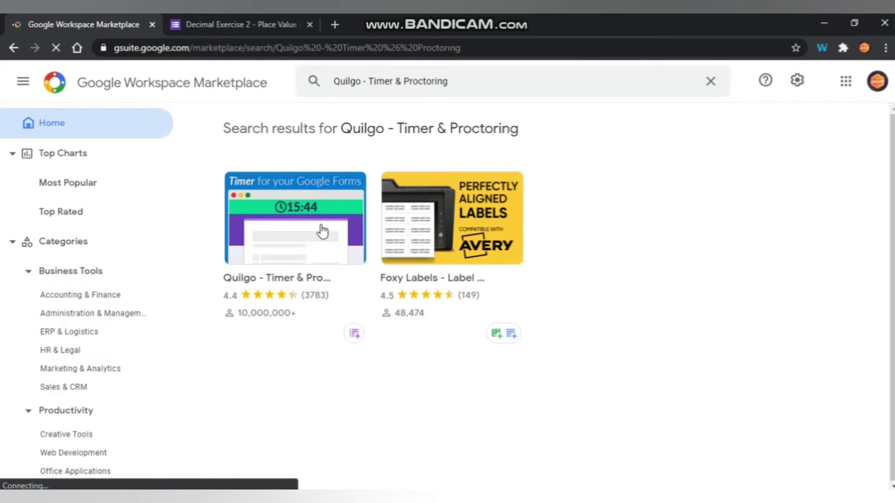
Install the Quilgo - Timer & Proctoring add-on from its Marketplace page, granting the requested permissions
{"action": "left_click", "coordinate": [286, 267]}
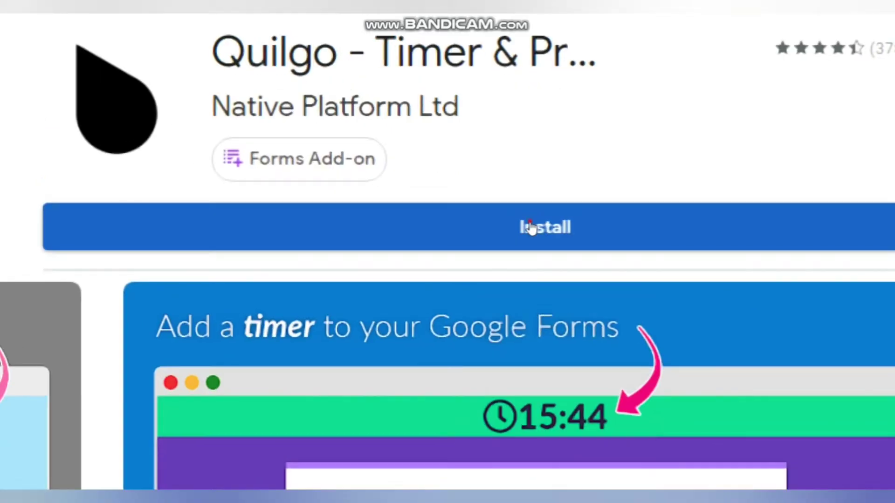
{"action": "left_click", "coordinate": [529, 226]}
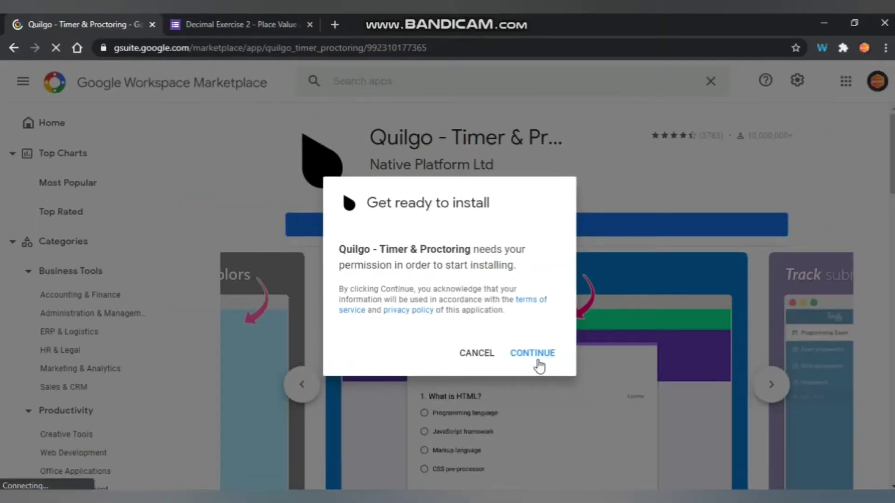
{"action": "left_click", "coordinate": [538, 363]}
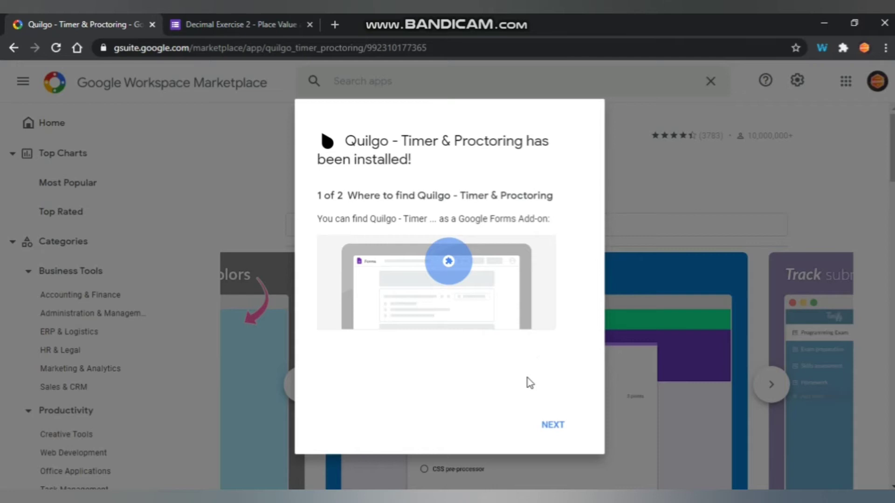
{"action": "left_click", "coordinate": [564, 426]}
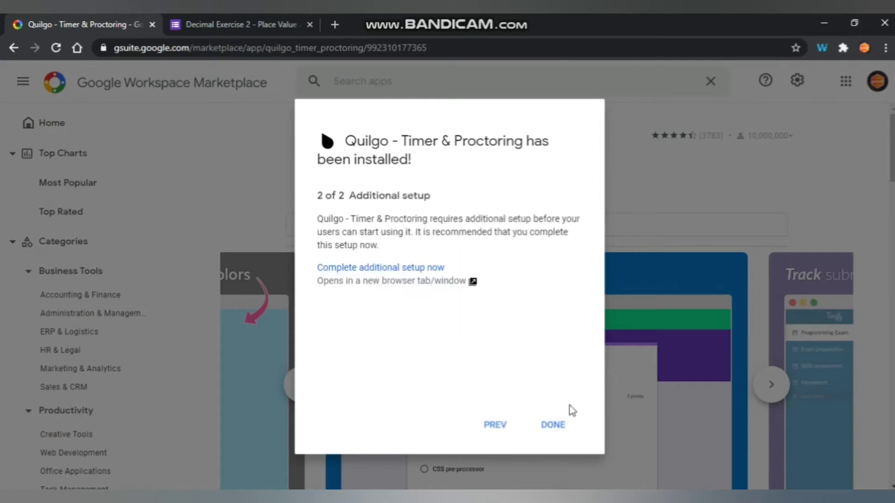
{"action": "left_click", "coordinate": [550, 429]}
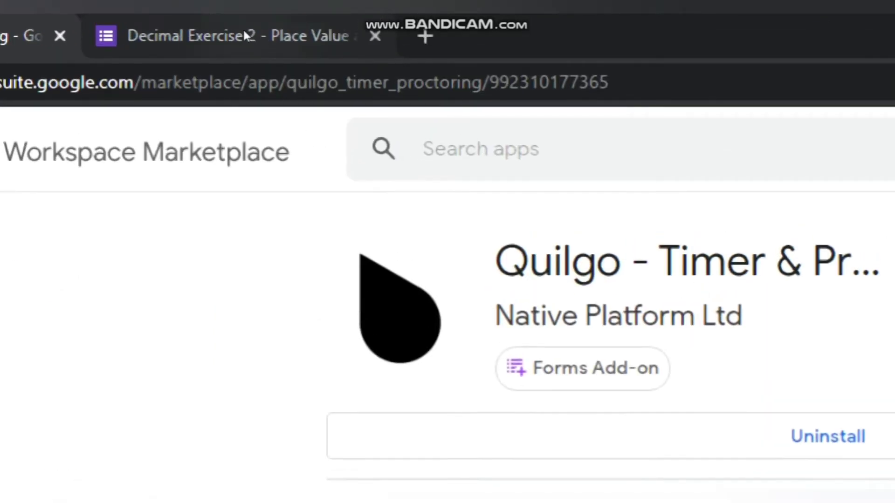
In the Decimal Exercise 2 form, launch Configure for Quilgo - Timer & Proctoring from the Add-ons menu
{"action": "left_click", "coordinate": [245, 36]}
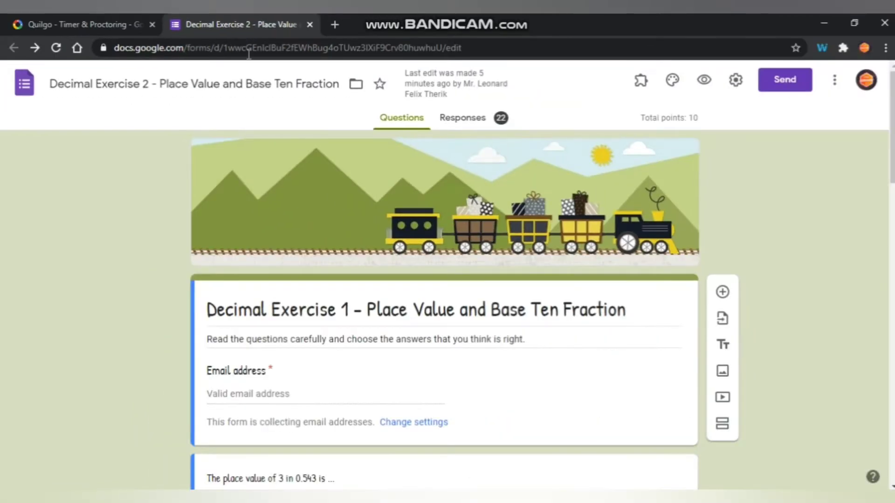
{"action": "left_click", "coordinate": [641, 80]}
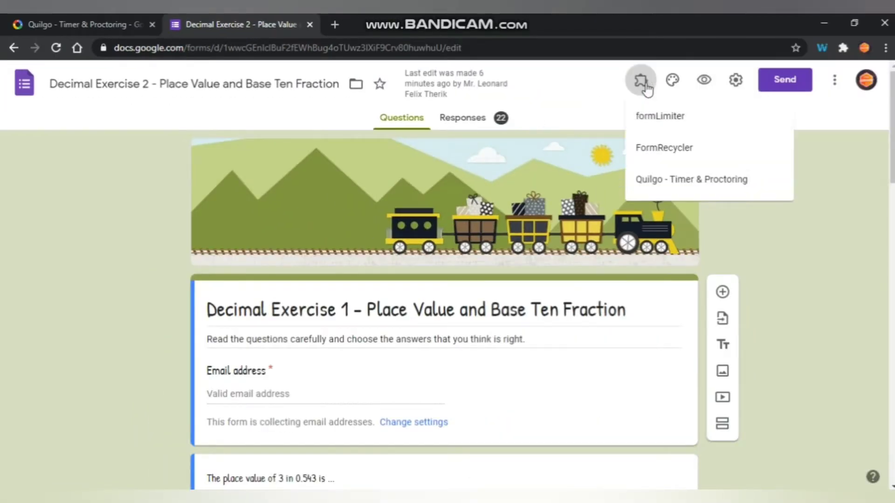
{"action": "left_click", "coordinate": [665, 182]}
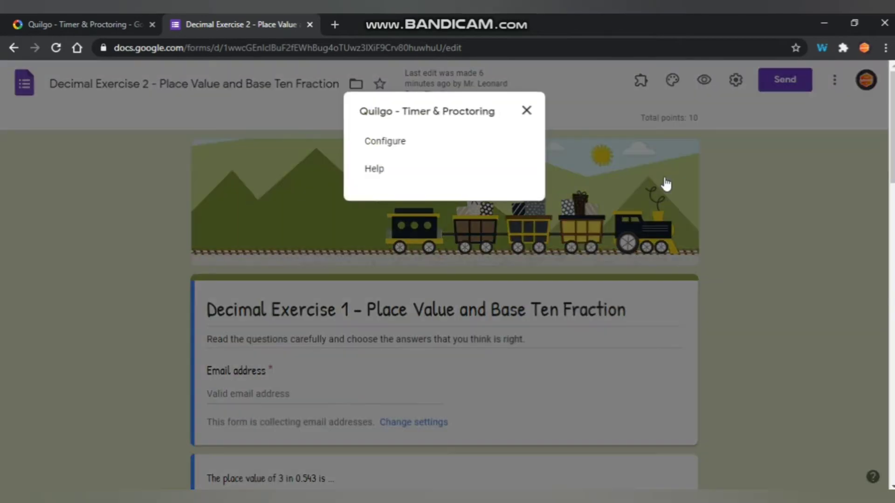
{"action": "left_click", "coordinate": [383, 142]}
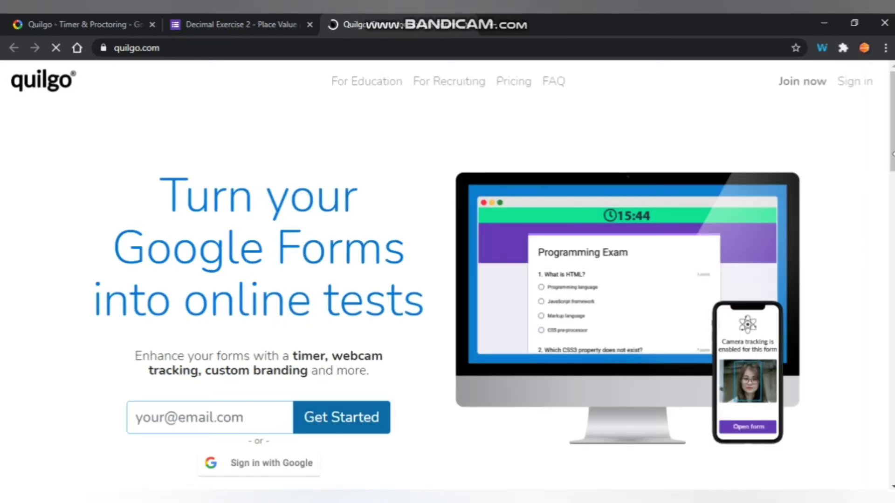
Sign in to Quilgo with the Google account and copy the Secure Token
{"action": "scroll", "coordinate": [504, 249], "scroll_direction": "down", "scroll_amount": 1}
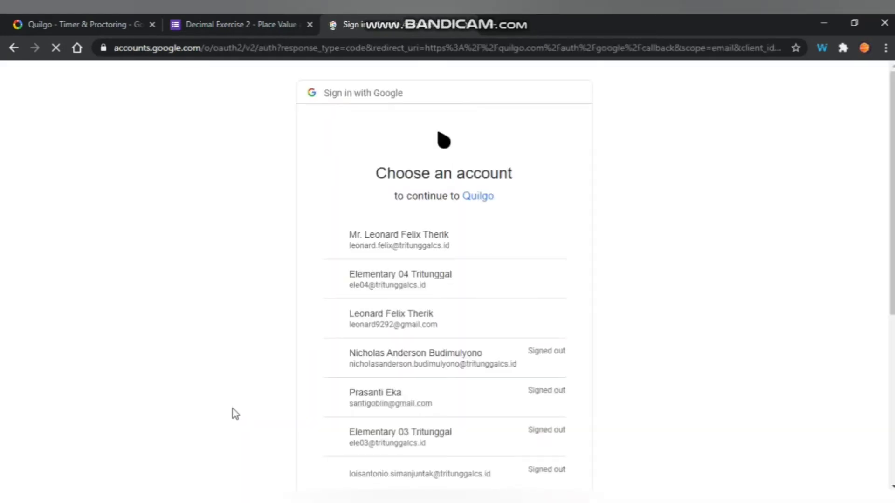
{"action": "left_click", "coordinate": [423, 246]}
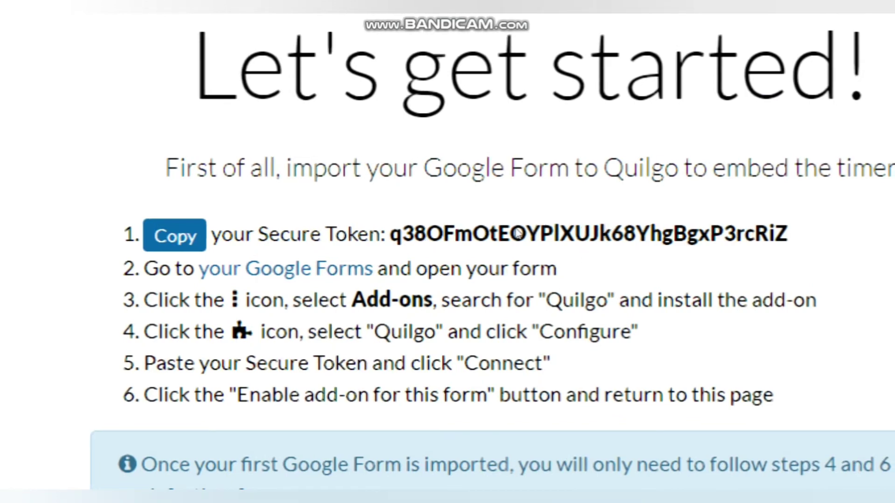
{"action": "left_click", "coordinate": [362, 241]}
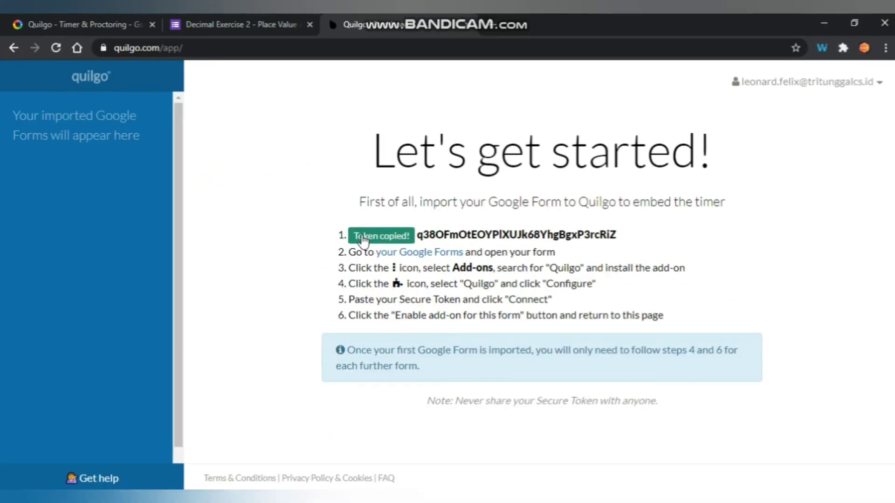
Paste the copied Quilgo token into the form's Connect with Quilgo field and submit it
{"action": "left_click", "coordinate": [271, 31]}
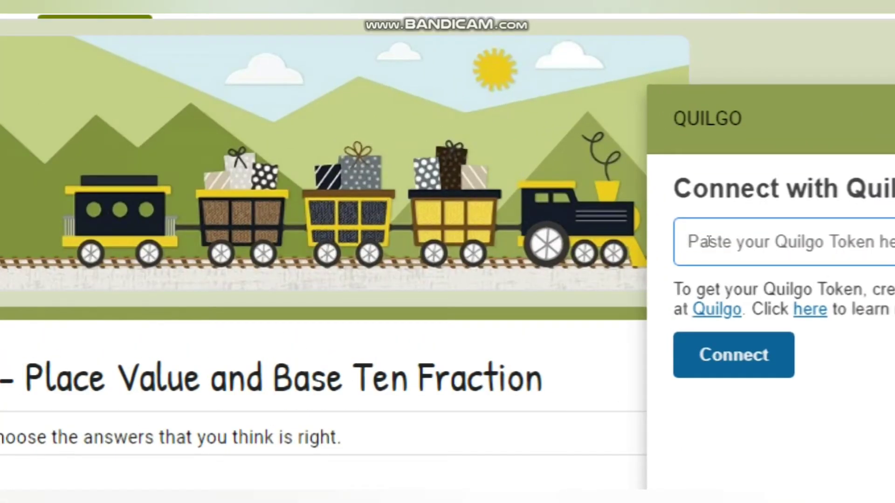
{"action": "left_click", "coordinate": [708, 241]}
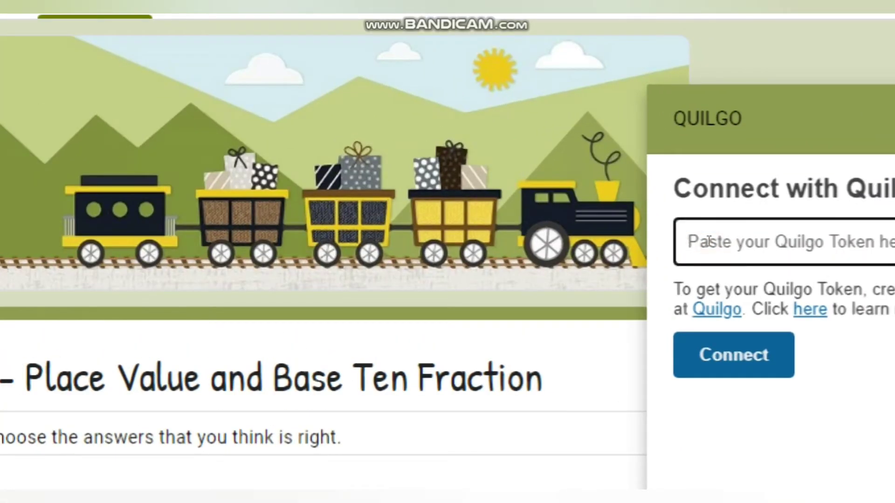
{"action": "key", "text": "ctrl+v"}
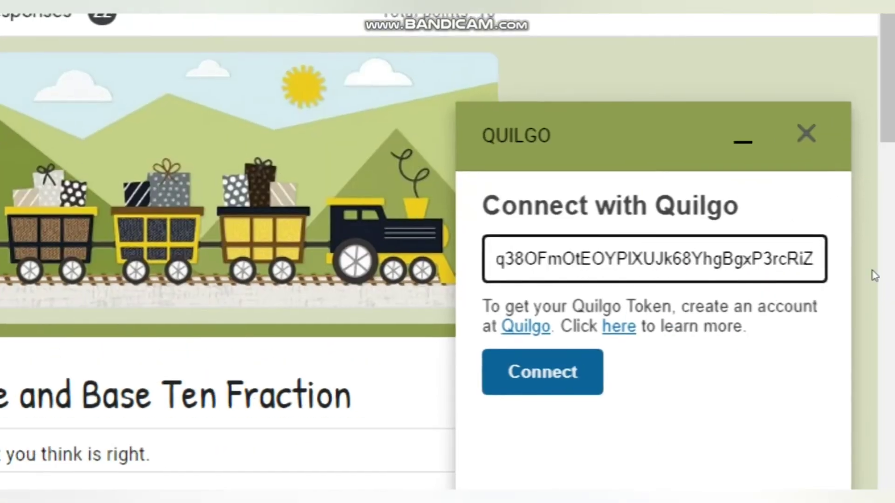
{"action": "key", "text": "Return"}
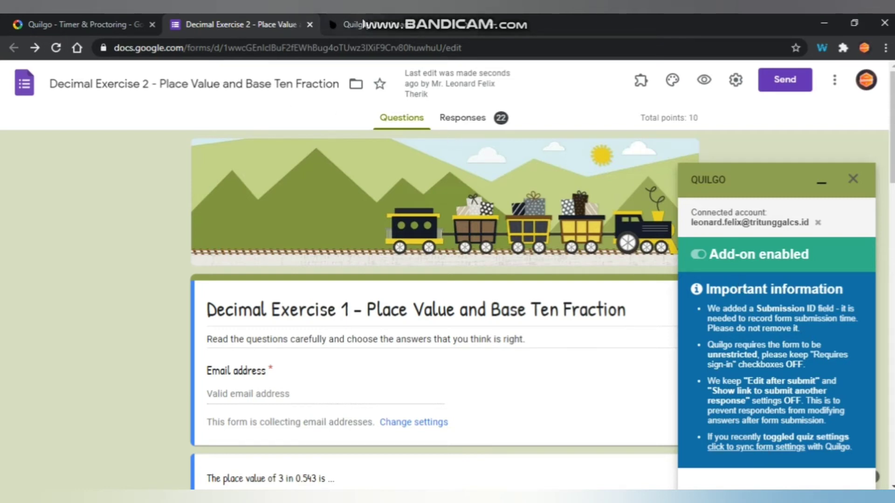
Turn on open self-registration for the Quilgo public form link
{"action": "left_click", "coordinate": [365, 24]}
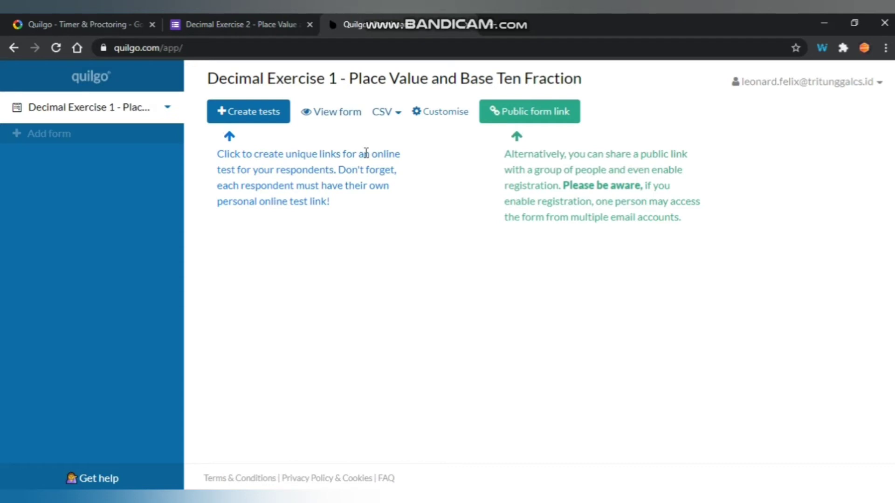
{"action": "left_click", "coordinate": [550, 120]}
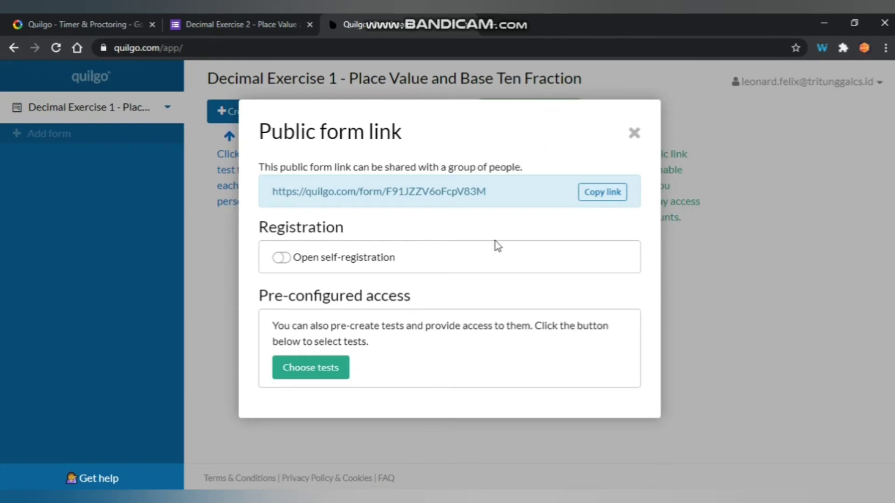
{"action": "left_click", "coordinate": [280, 258]}
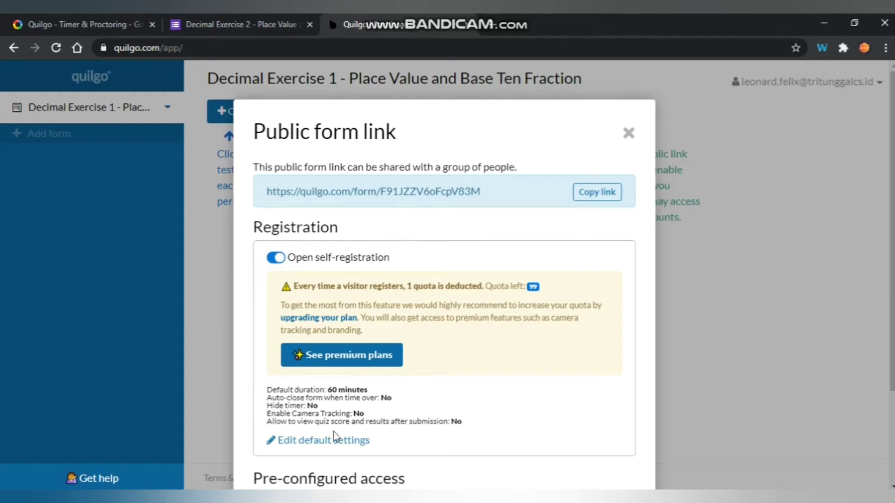
Save default settings with a 45-minute timer, auto-close on timeout, and quiz score viewing allowed
{"action": "left_click", "coordinate": [343, 442]}
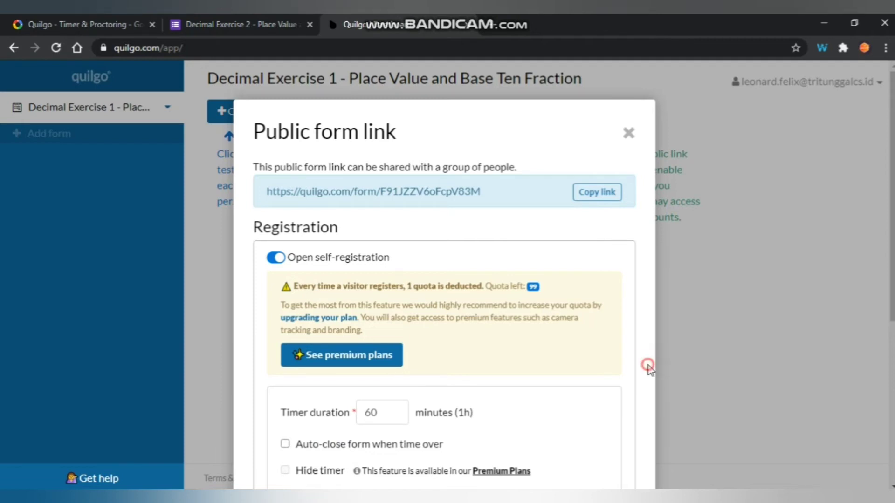
{"action": "scroll", "coordinate": [648, 366], "scroll_direction": "down", "scroll_amount": 1}
{"action": "scroll", "coordinate": [649, 369], "scroll_direction": "down", "scroll_amount": 2}
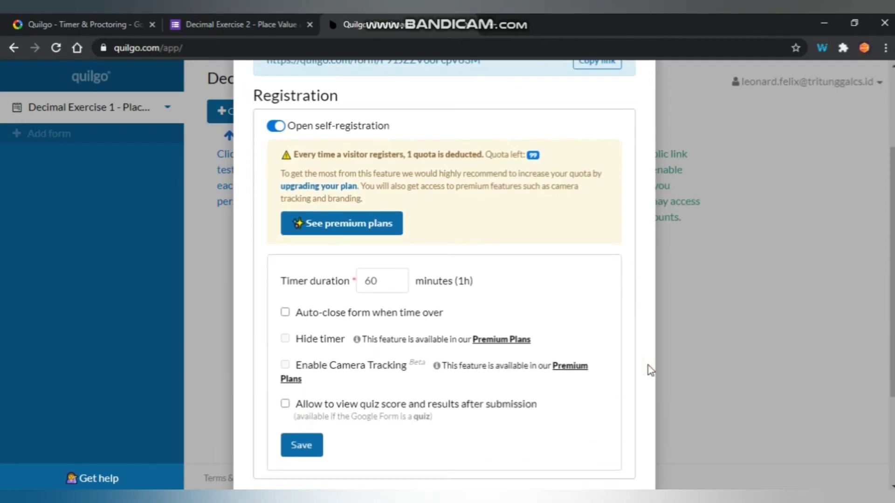
{"action": "left_click_drag", "start_coordinate": [377, 277], "coordinate": [365, 280]}
{"action": "type", "text": "45"}
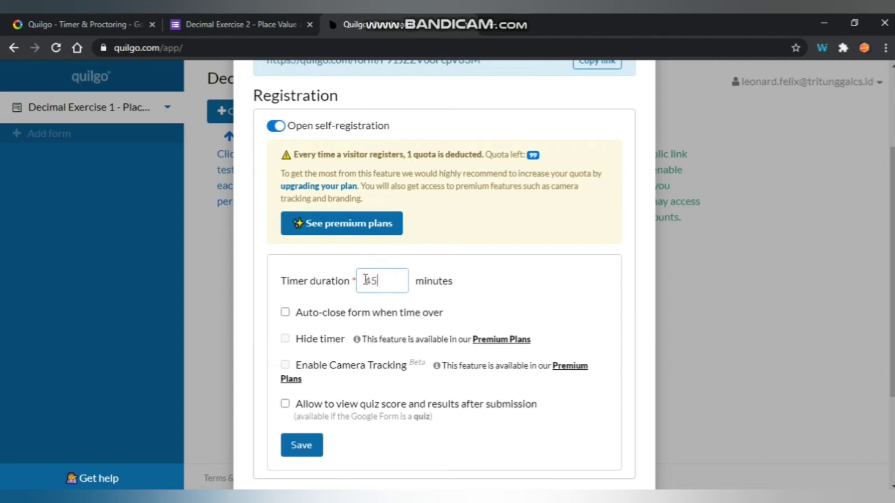
{"action": "left_click", "coordinate": [286, 312]}
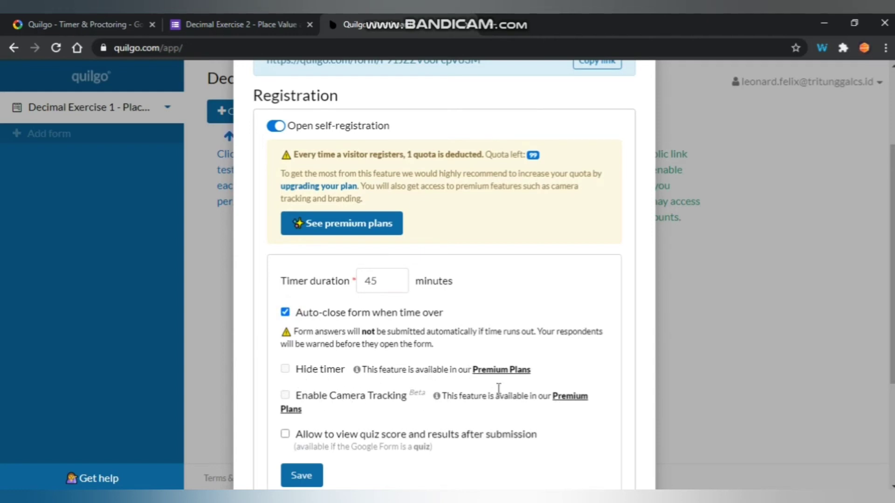
{"action": "left_click", "coordinate": [286, 435]}
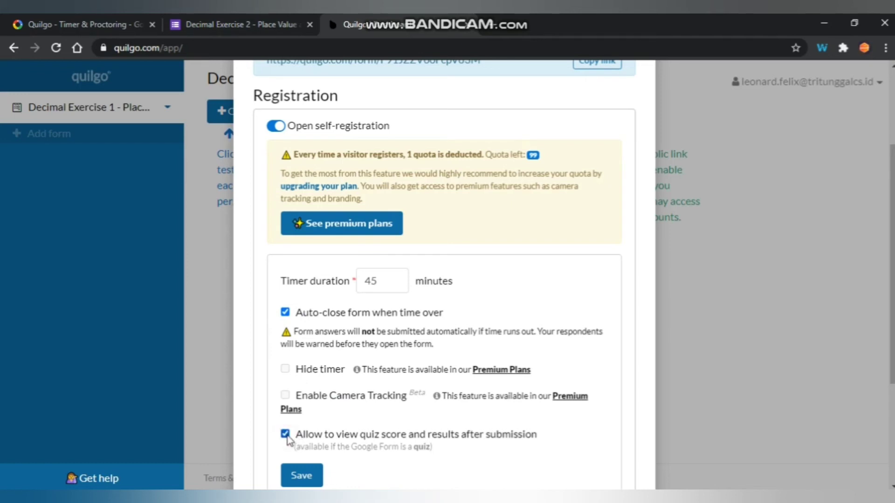
{"action": "left_click", "coordinate": [301, 475]}
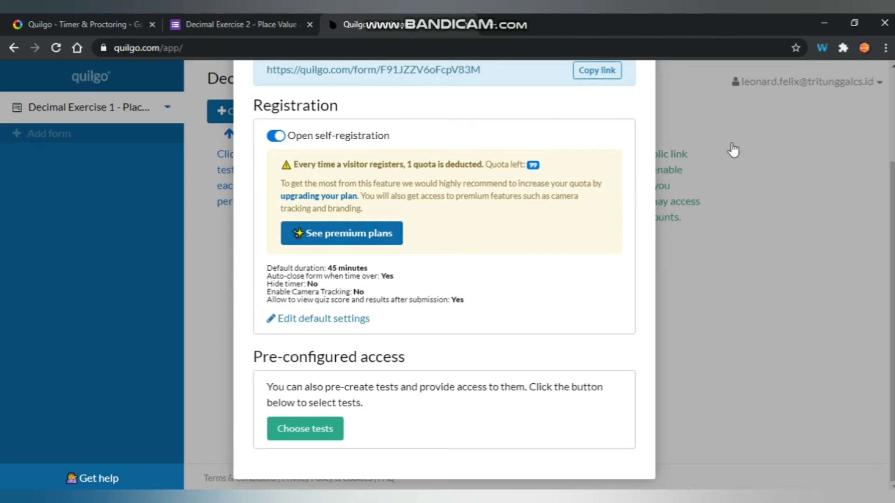
{"action": "scroll", "coordinate": [657, 233], "scroll_direction": "up", "scroll_amount": 3}
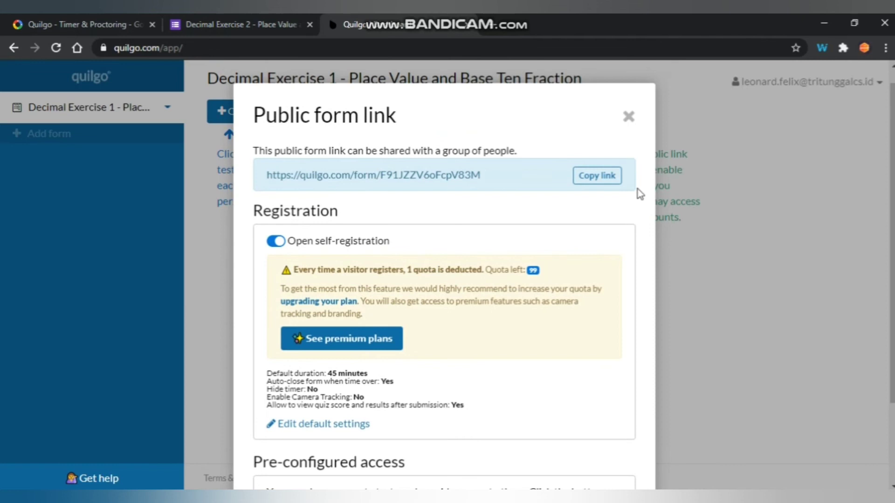
Copy the Quilgo public form link and load it in a new browser tab
{"action": "left_click", "coordinate": [599, 177]}
{"action": "left_click", "coordinate": [628, 116]}
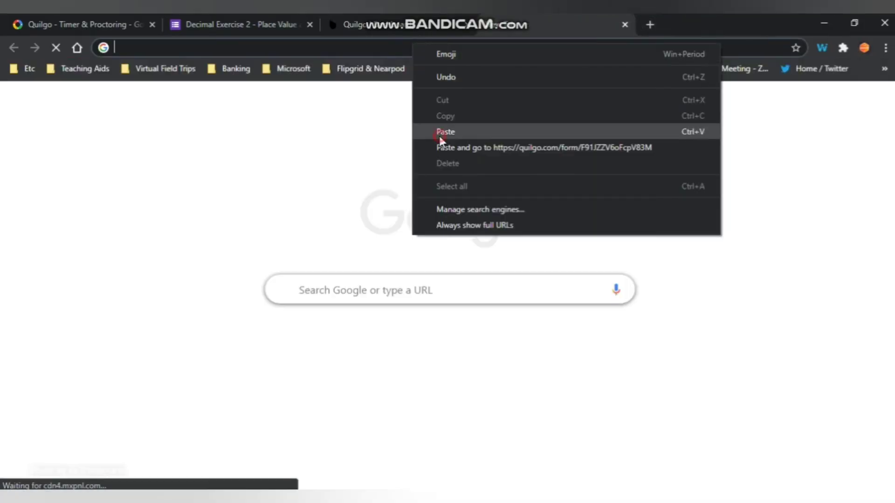
{"action": "left_click", "coordinate": [439, 134]}
{"action": "key", "text": "Return"}
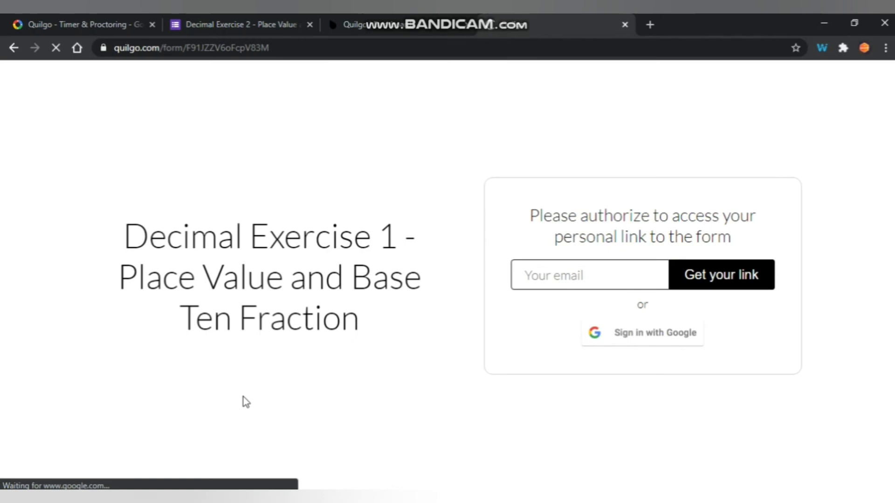
Sign in with Google on the public link to reach the Decimal Exercise 1 start page
{"action": "left_click", "coordinate": [535, 261]}
{"action": "left_click", "coordinate": [659, 331]}
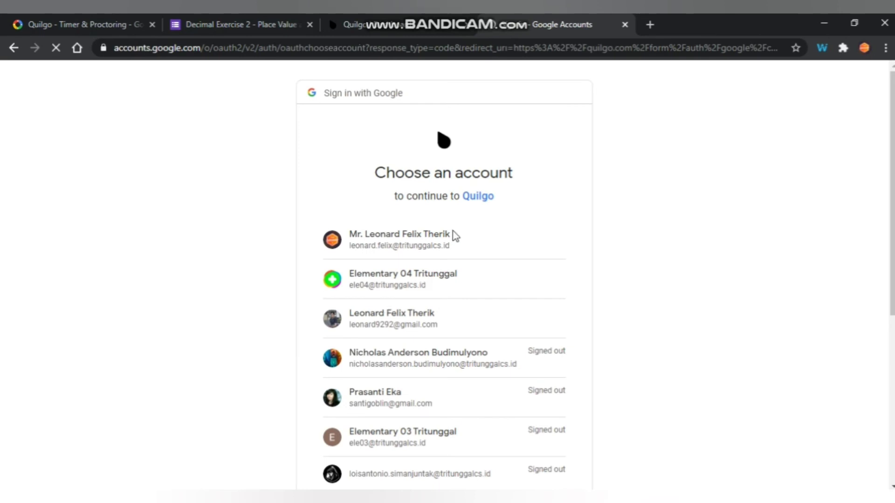
{"action": "left_click", "coordinate": [362, 256]}
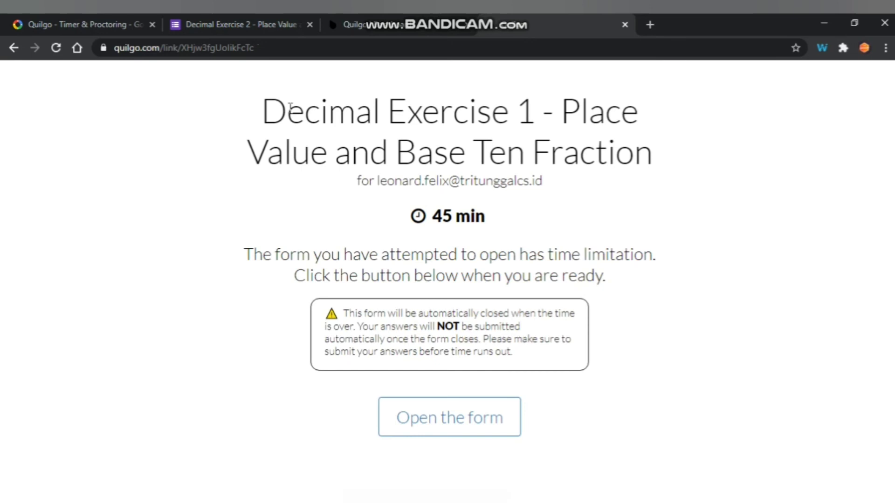
Highlight the Decimal Exercise 1 title and 45 min limit, then open the timed form
{"action": "left_click_drag", "start_coordinate": [270, 108], "coordinate": [674, 162]}
{"action": "left_click", "coordinate": [507, 219]}
{"action": "left_click_drag", "start_coordinate": [427, 216], "coordinate": [485, 224]}
{"action": "left_click", "coordinate": [616, 210]}
{"action": "left_click", "coordinate": [468, 430]}
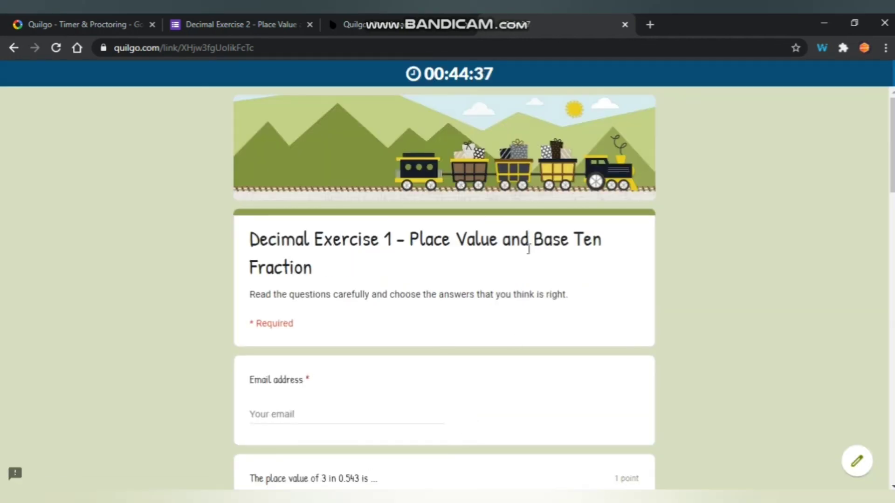